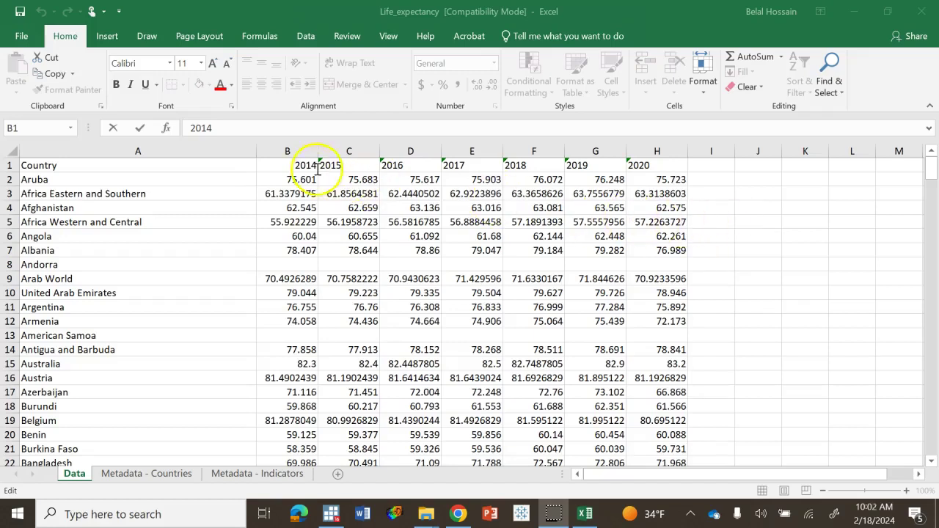
Prefix the 2014 header in B1 with 'year' and copy that prefix.
drag(294, 163, 455, 196)
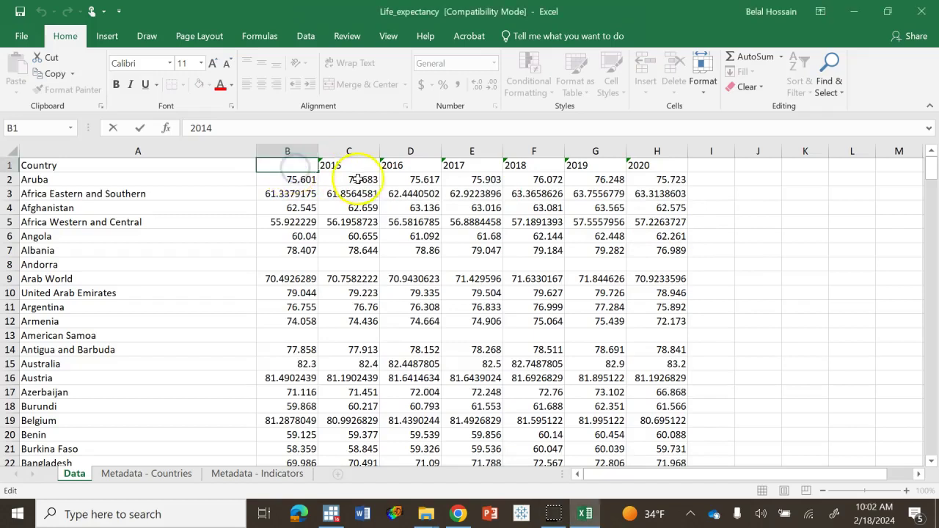
double_click(283, 165)
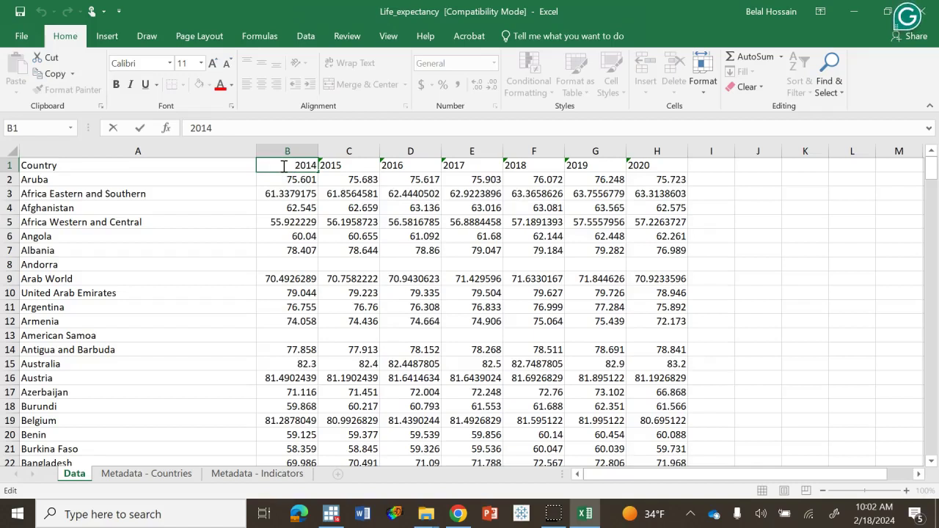
text(year)
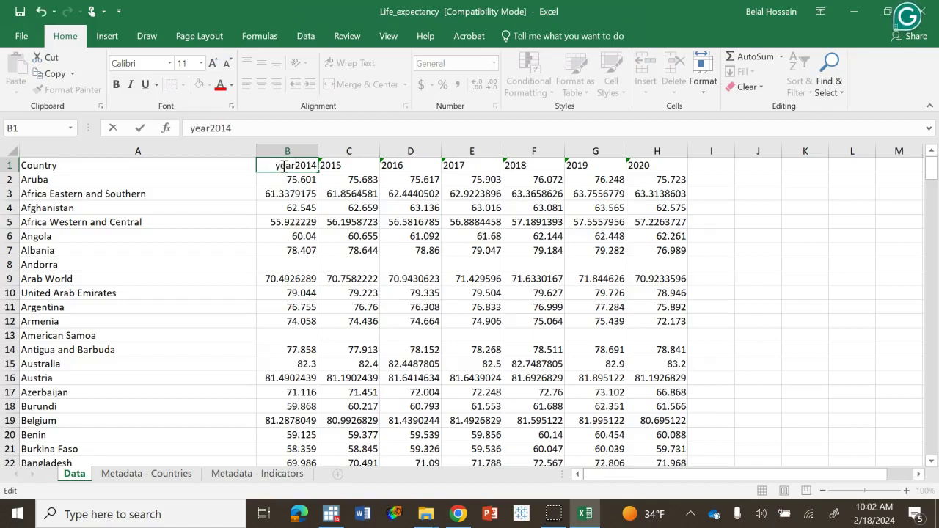
click(279, 166)
right_click(279, 166)
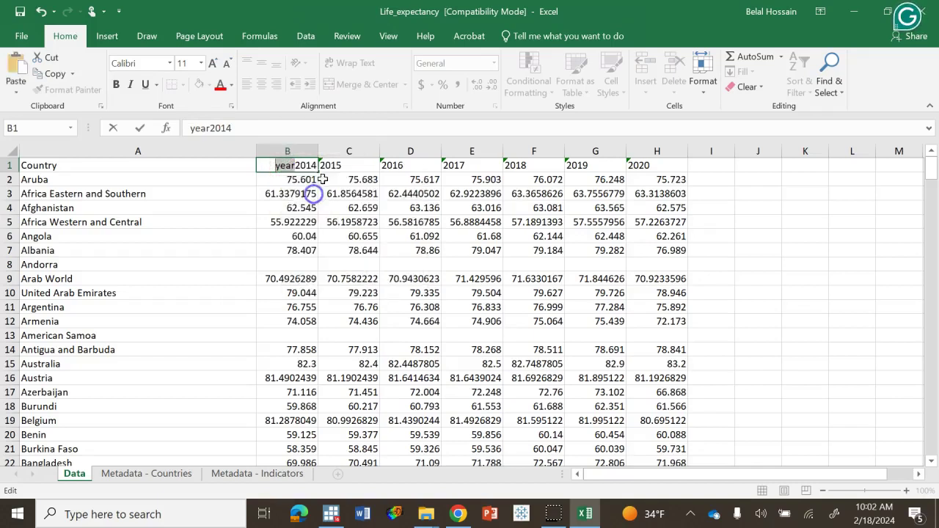
click(328, 165)
Paste the 'year' prefix into headers C1–E1, making year2015, year2016 and year2017.
double_click(315, 165)
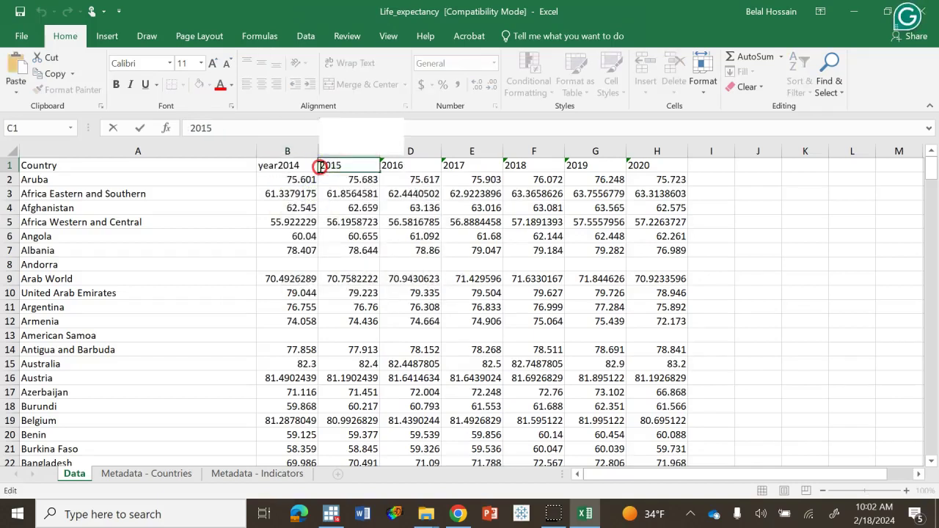
right_click(316, 167)
click(348, 231)
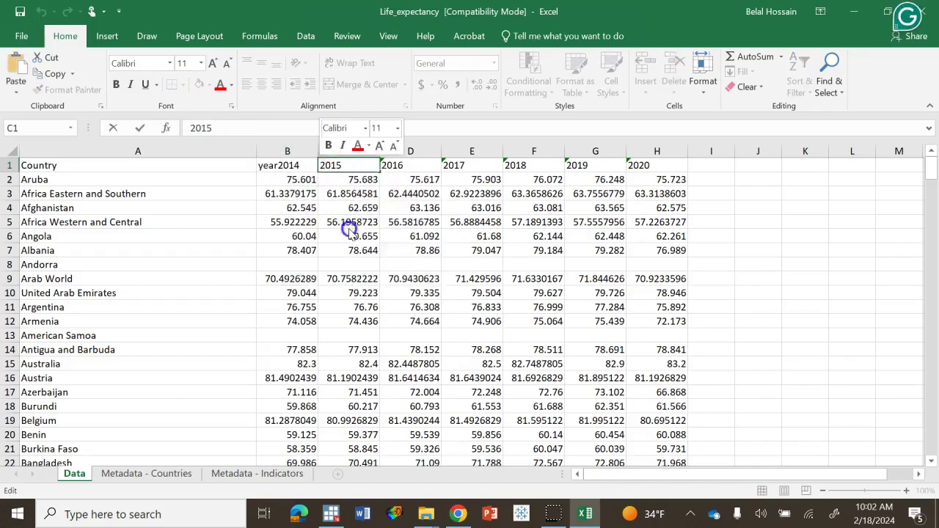
double_click(383, 166)
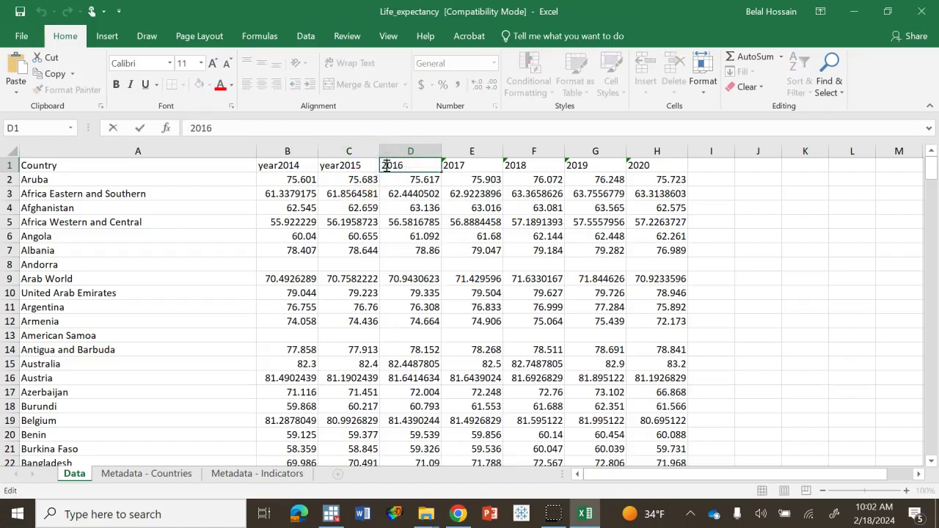
right_click(382, 166)
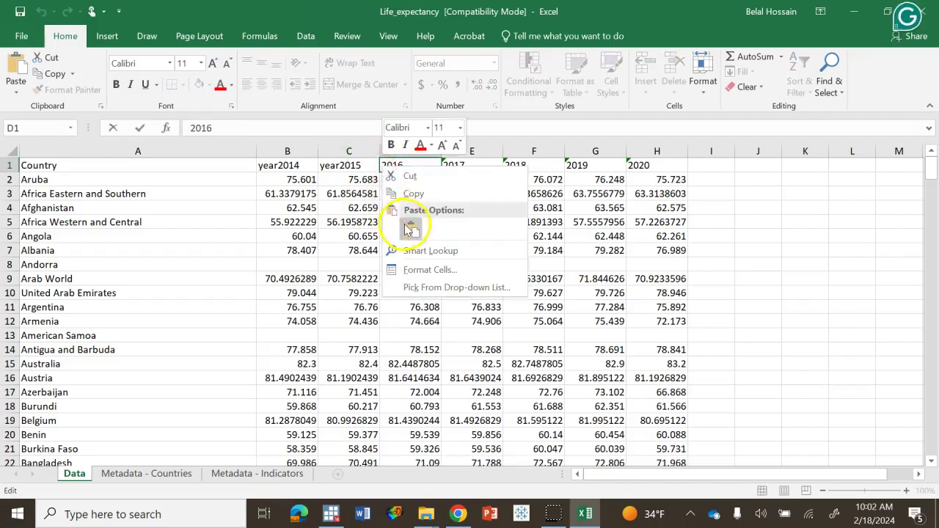
click(404, 224)
double_click(444, 166)
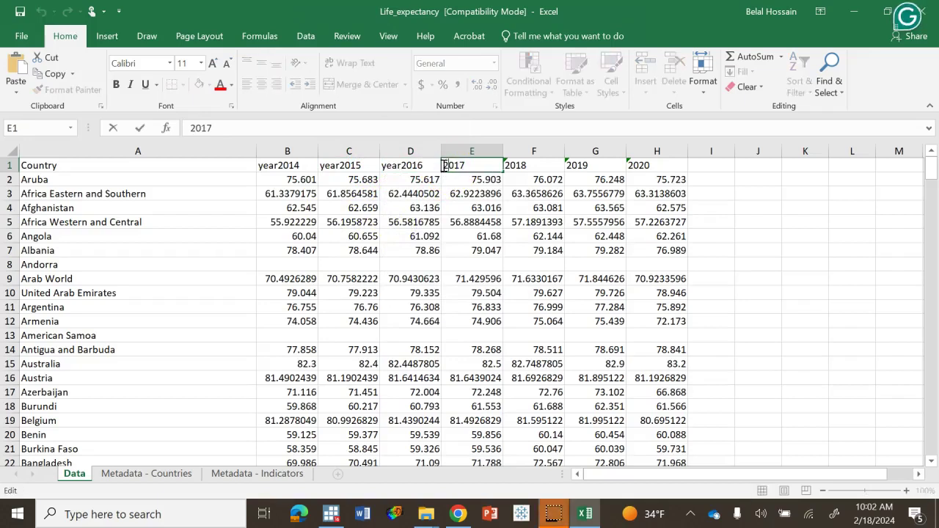
right_click(444, 166)
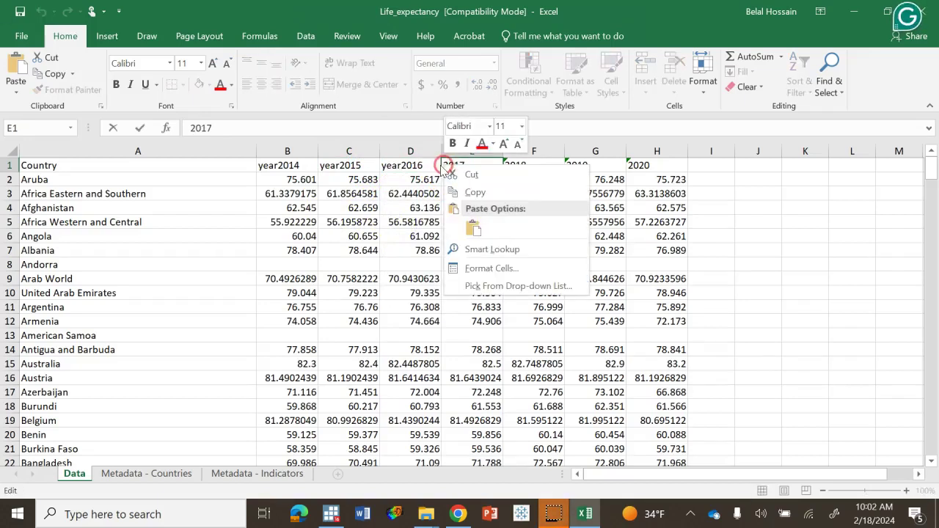
click(470, 227)
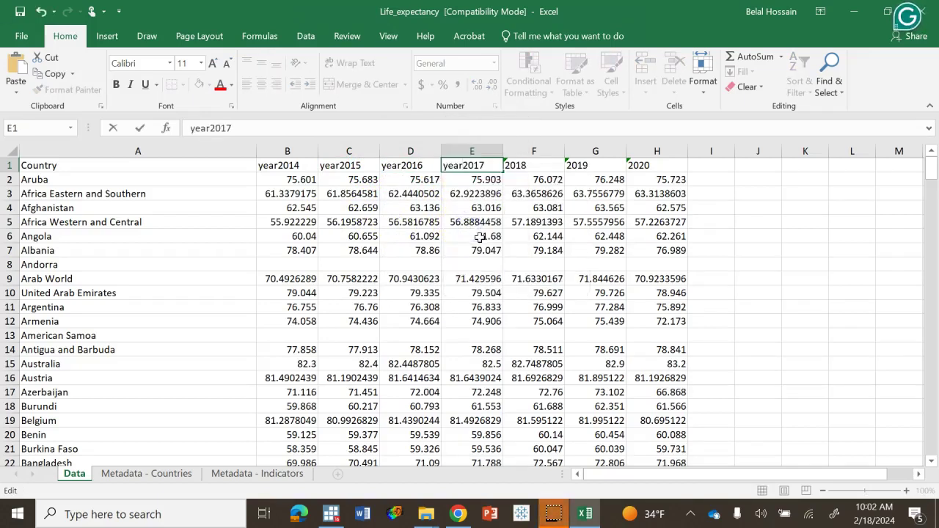
click(481, 236)
Paste the 'year' prefix into headers F1–H1, making year2018, year2019 and year2020.
double_click(508, 166)
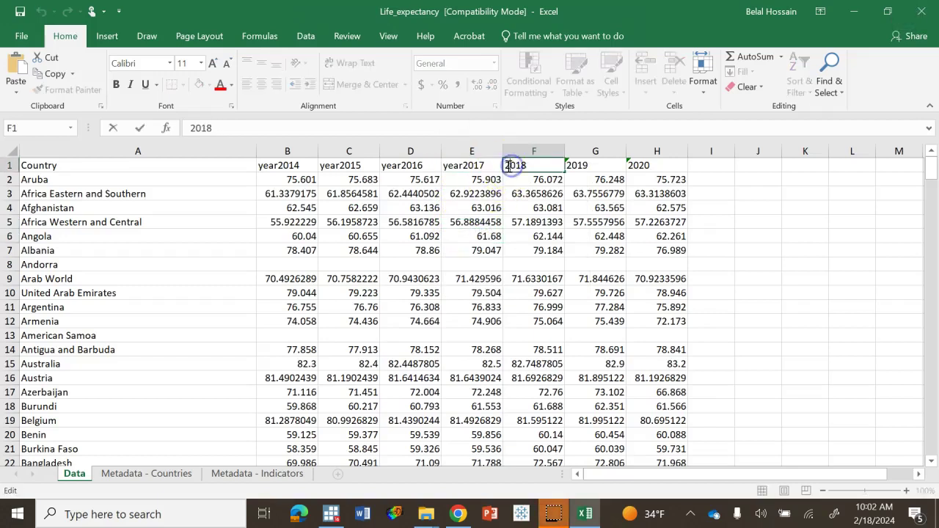
right_click(508, 166)
click(535, 225)
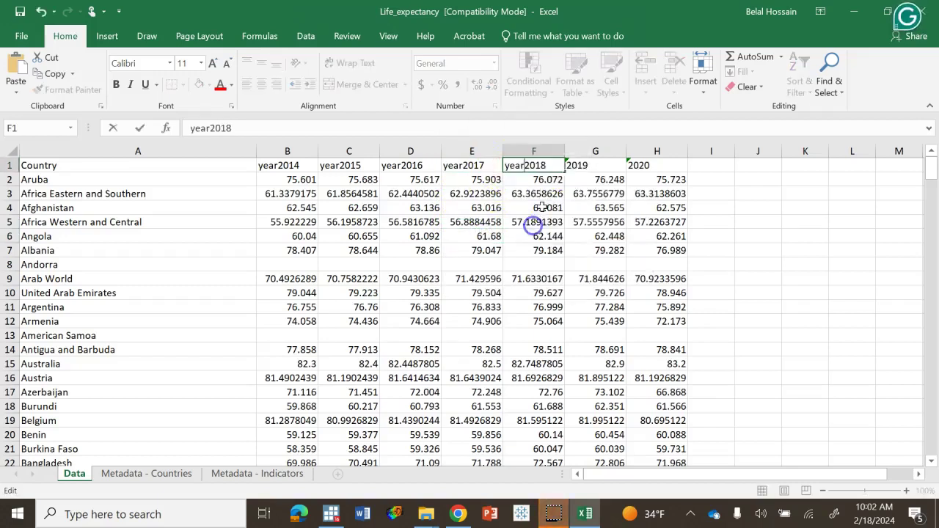
click(582, 182)
double_click(569, 165)
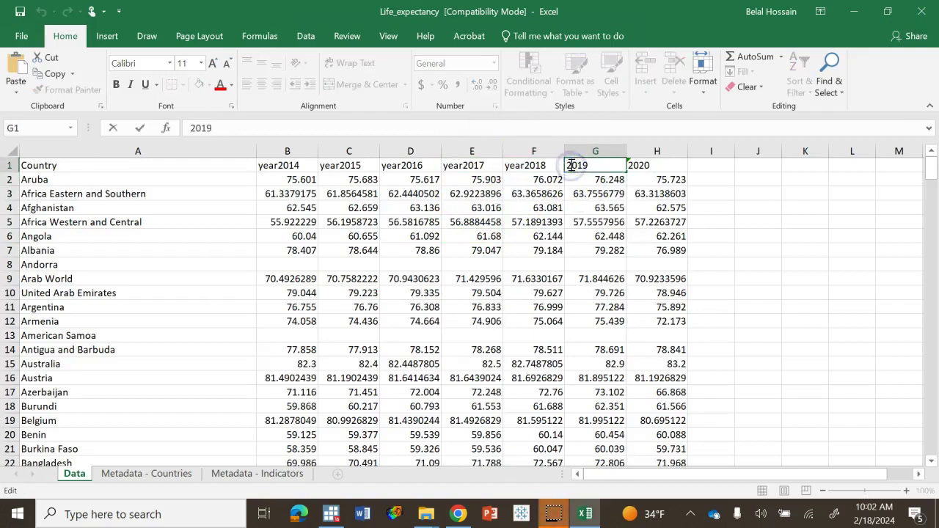
right_click(569, 165)
click(595, 225)
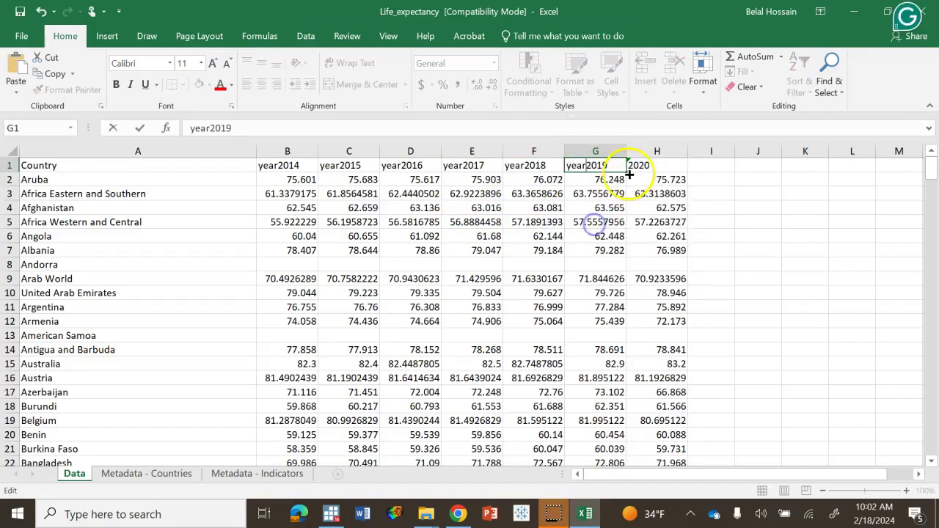
double_click(630, 165)
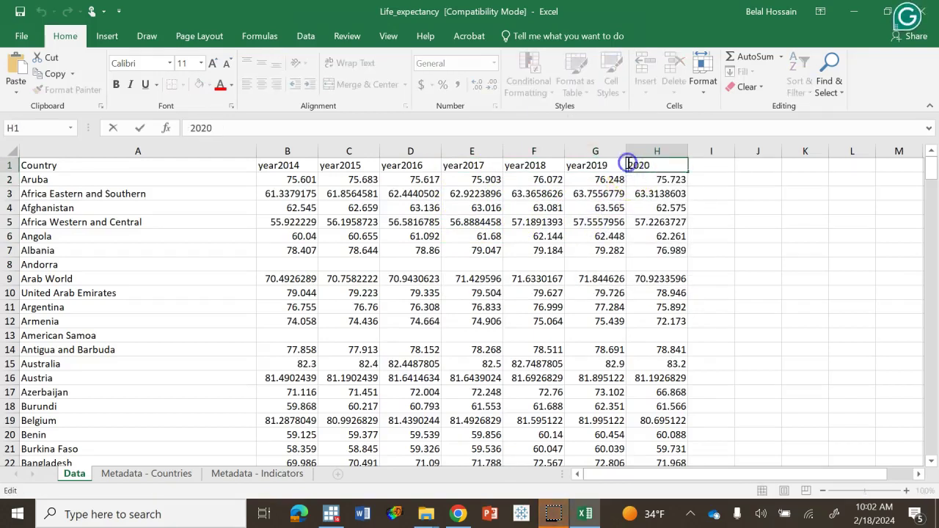
right_click(629, 165)
click(656, 224)
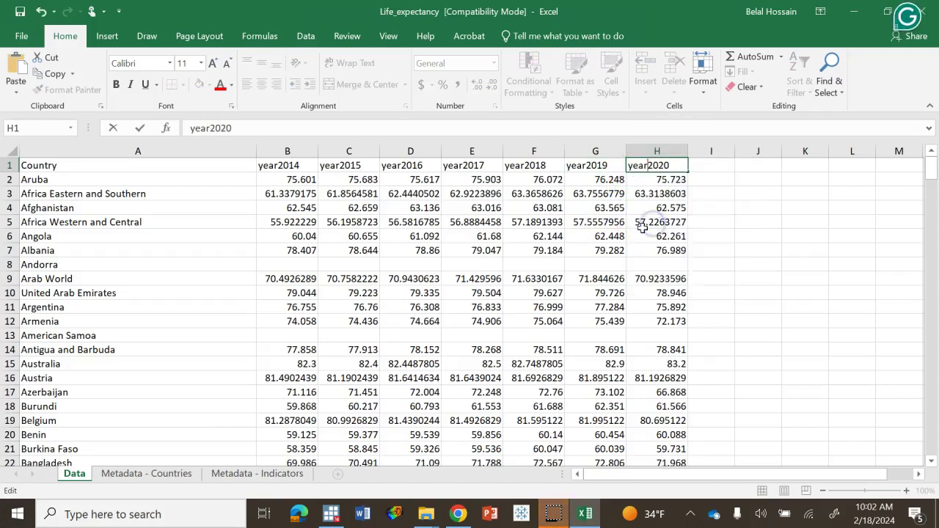
click(756, 248)
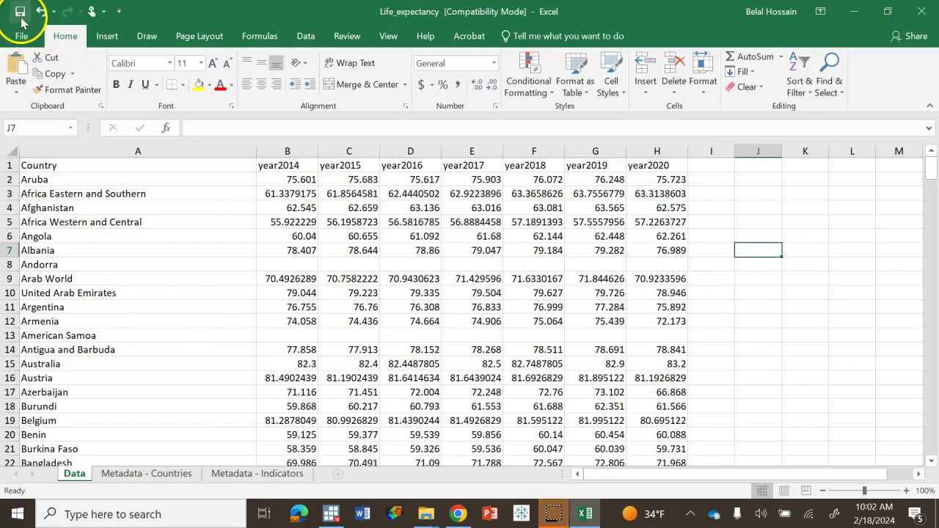
Change the A1 header from 'Country' to lowercase 'country'.
click(24, 169)
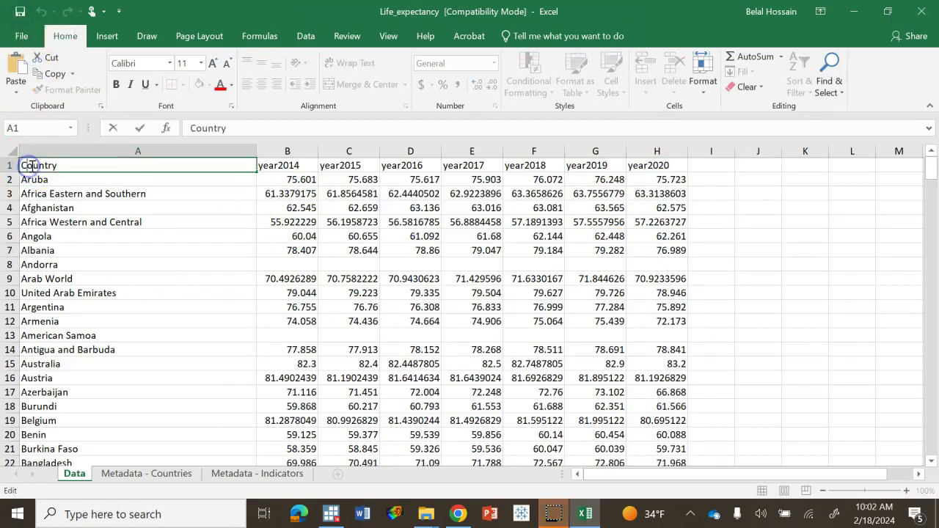
double_click(43, 164)
key(BackSpace)
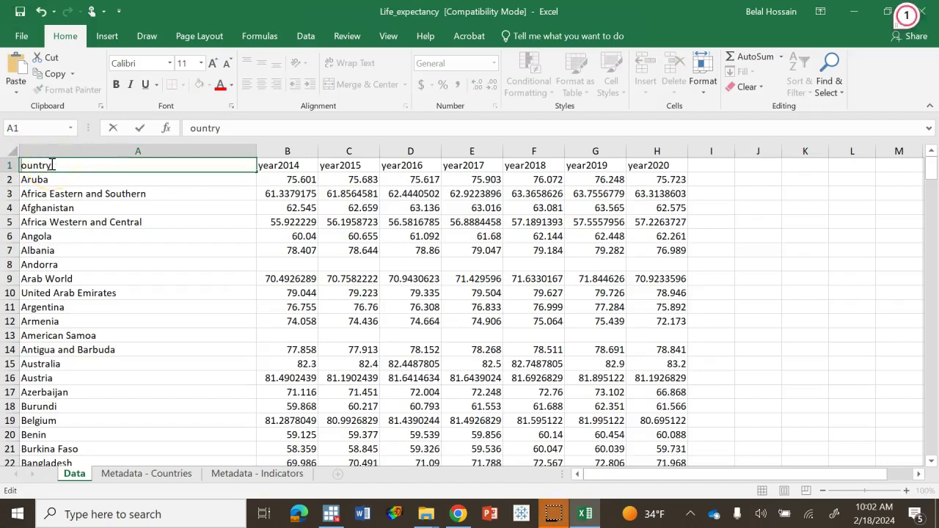
text(c)
click(231, 235)
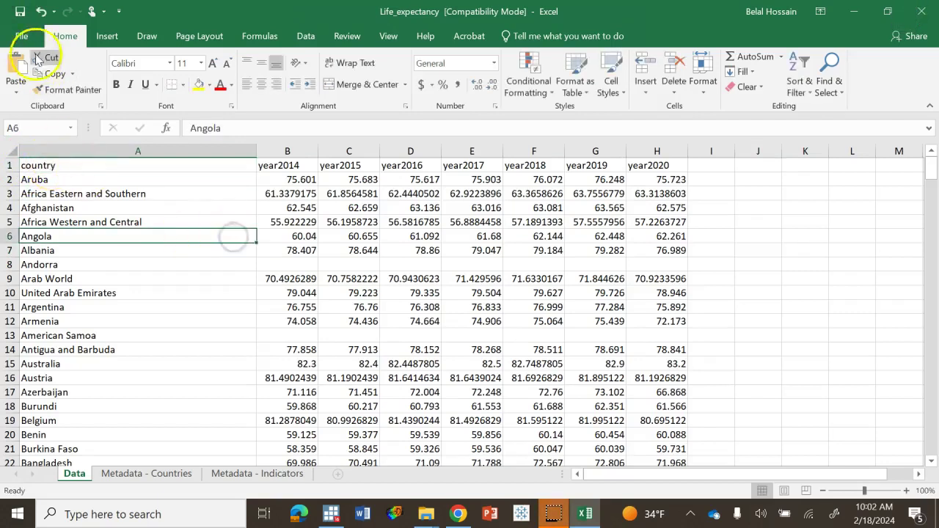
click(771, 307)
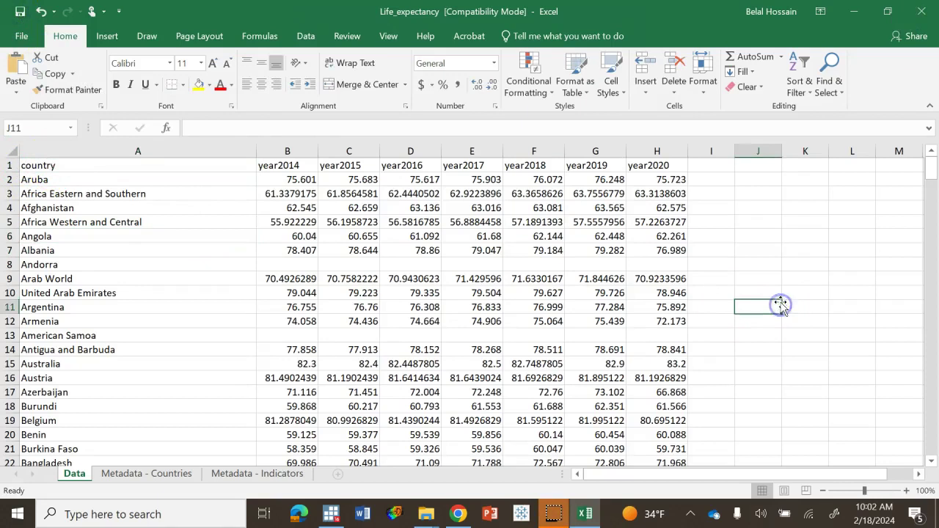
Import the Life_expectancy Excel workbook with its first row as variable names.
click(332, 514)
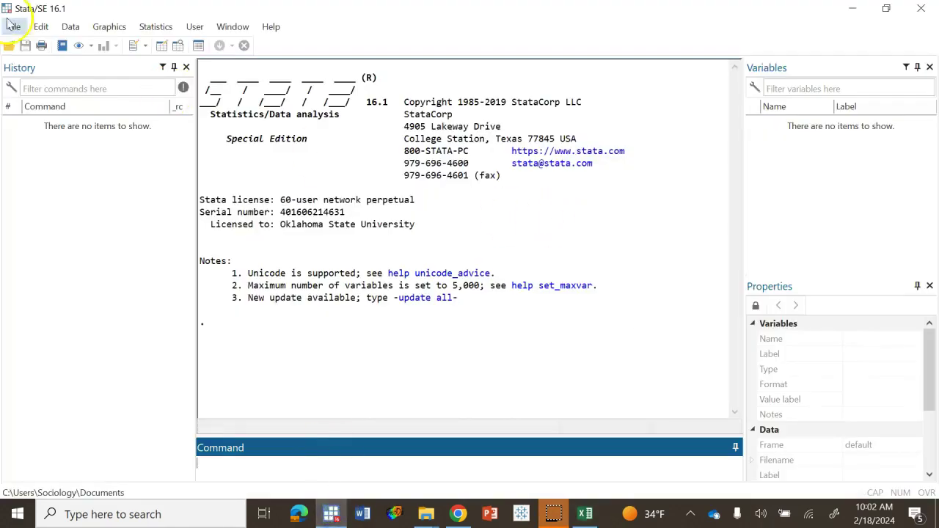
click(10, 30)
mouse_move(42, 204)
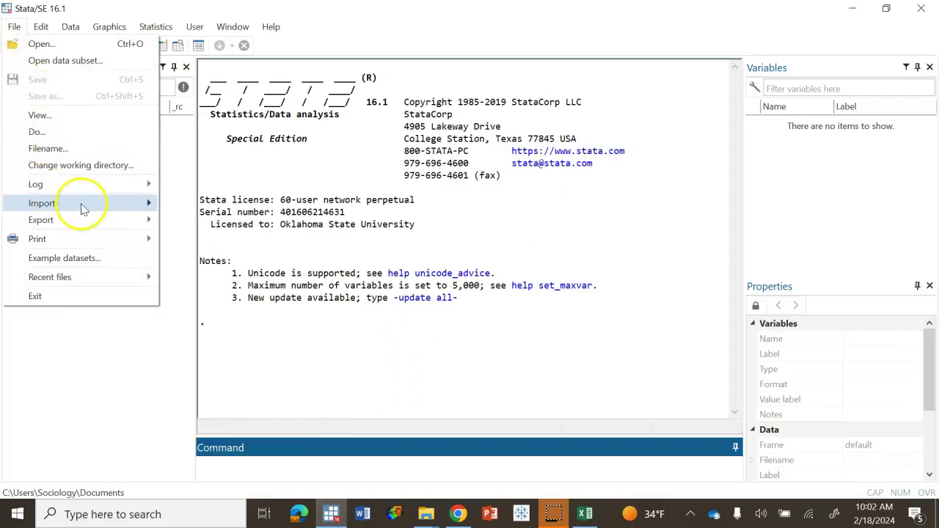
click(215, 205)
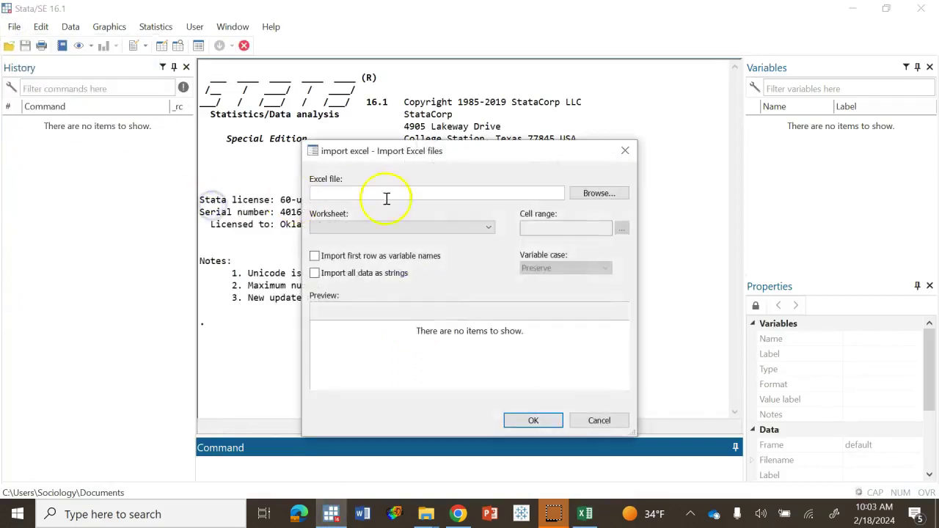
click(595, 195)
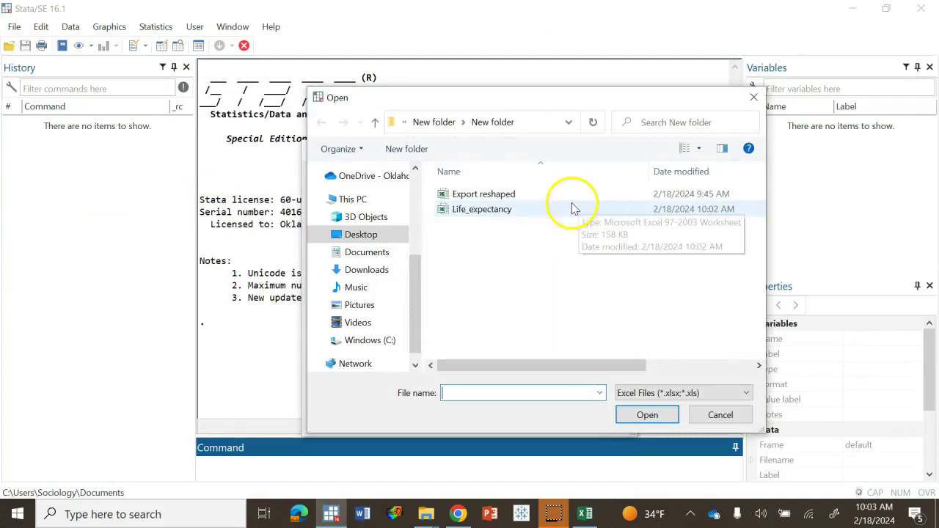
click(488, 212)
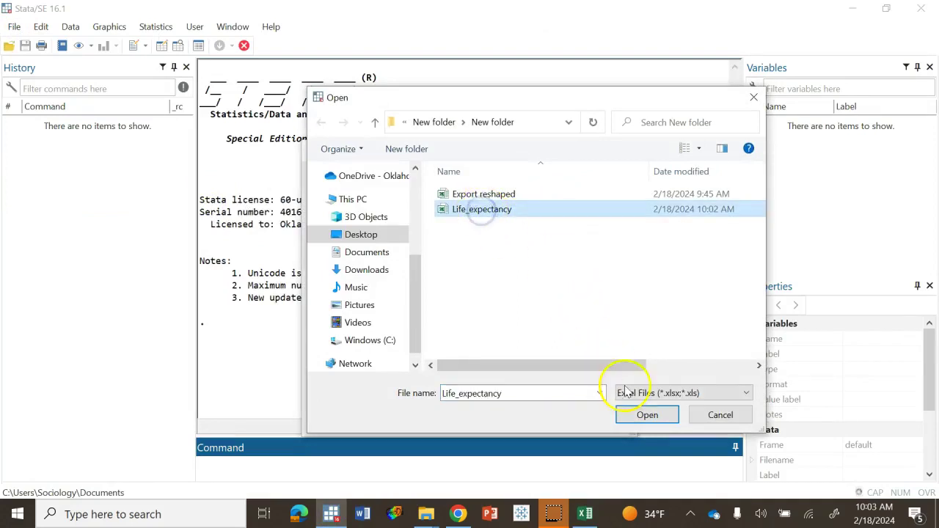
click(647, 415)
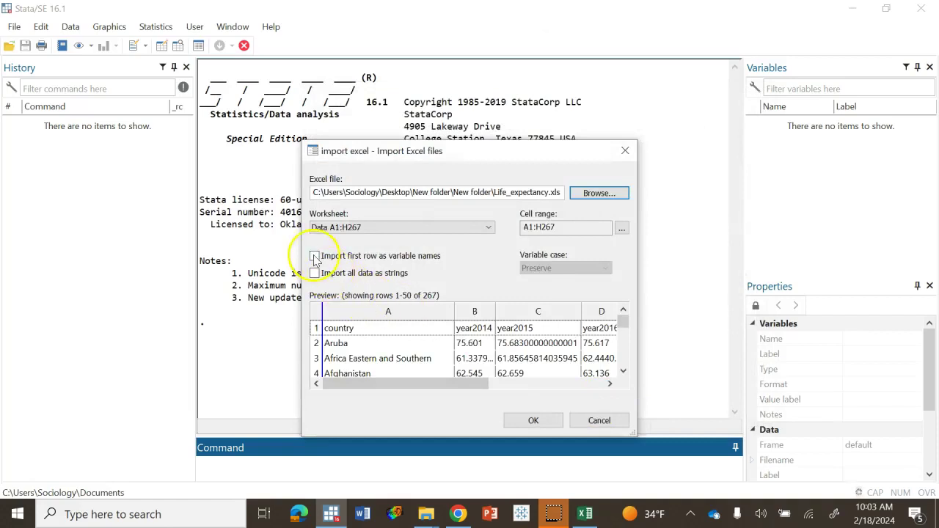
click(314, 256)
click(534, 420)
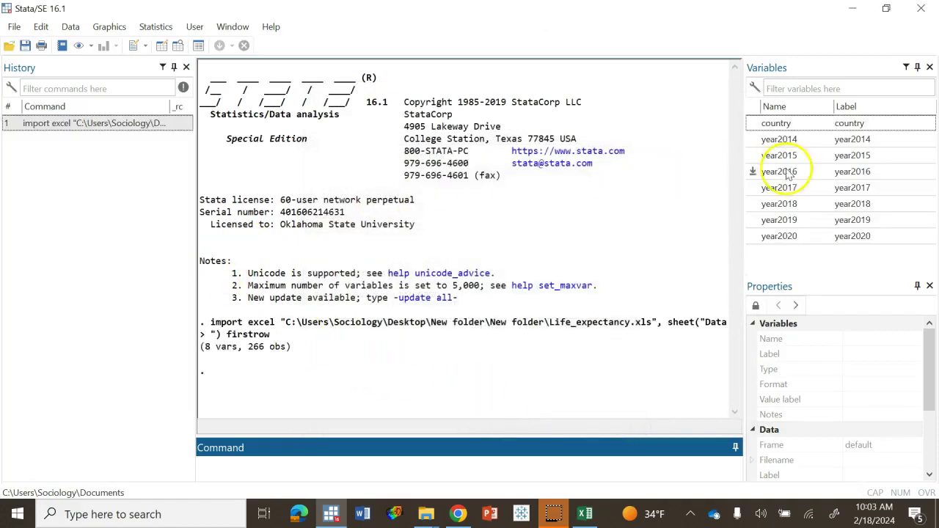
Browse the imported data in the Data Editor, then close it.
click(178, 45)
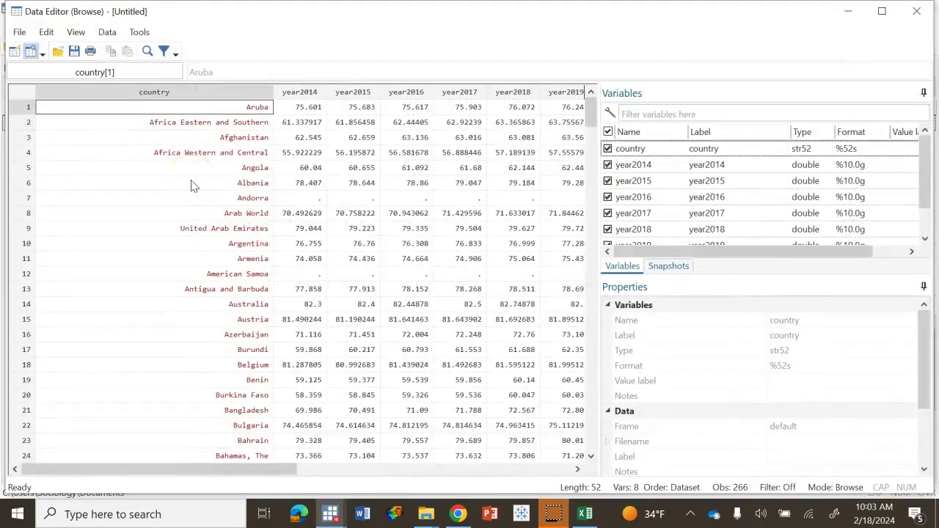
click(268, 112)
click(926, 13)
text(res)
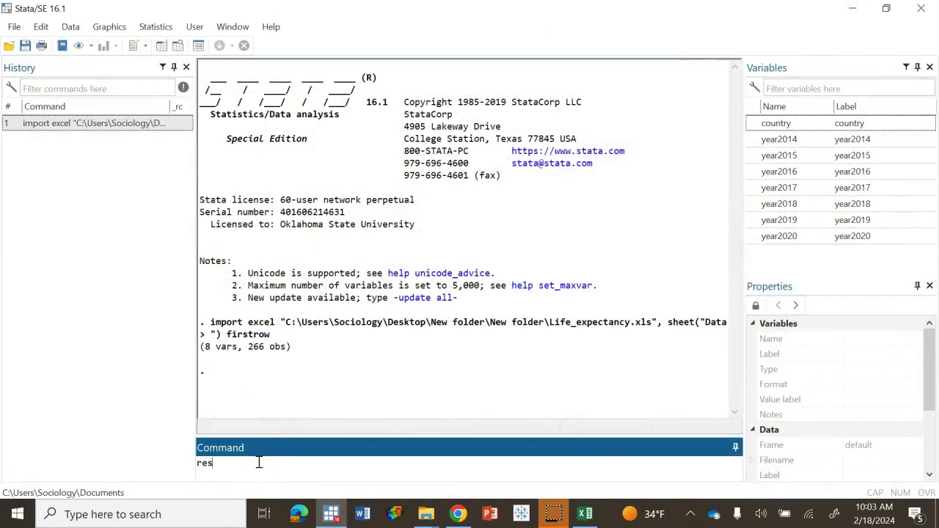
Run 'reshape long year, id(country) j(y)', which fails.
text(hape long year, id(country) j()
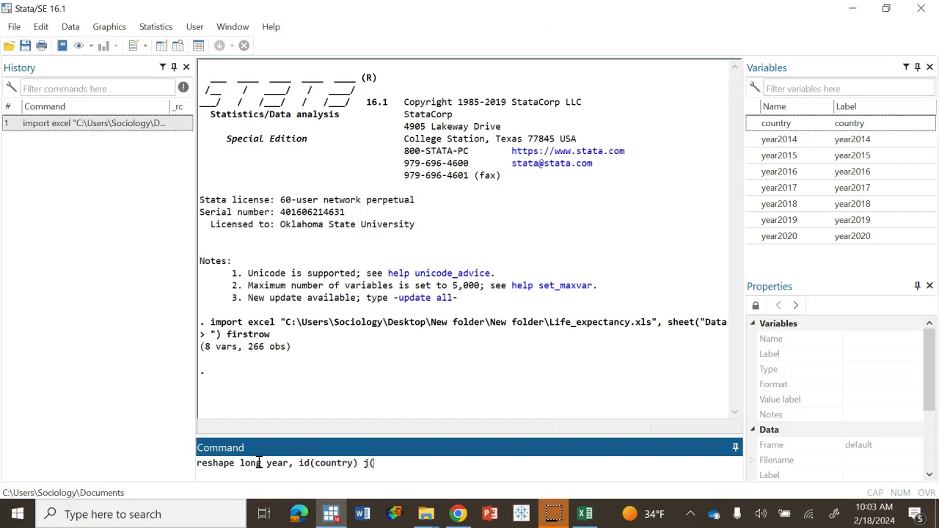
click(342, 463)
key(Return)
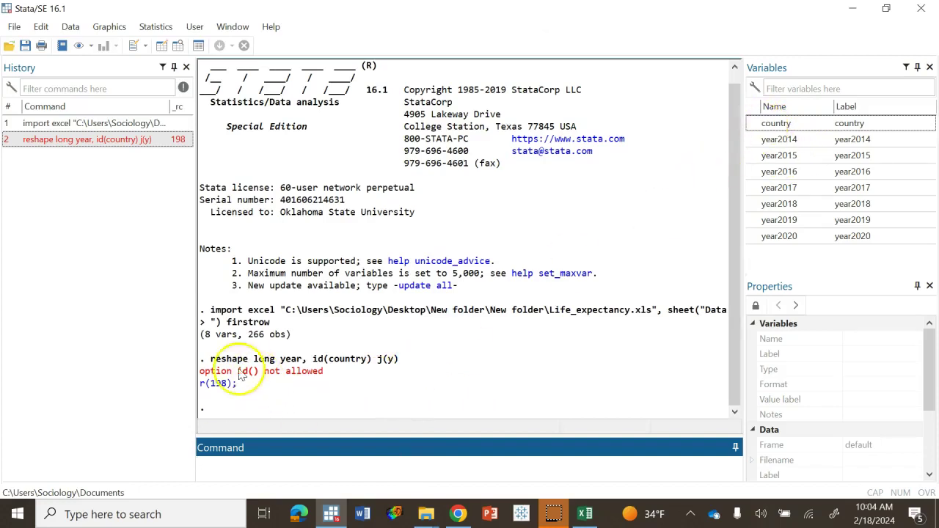
Recall the reshape from History, change id() to i(country), and rerun it.
click(126, 141)
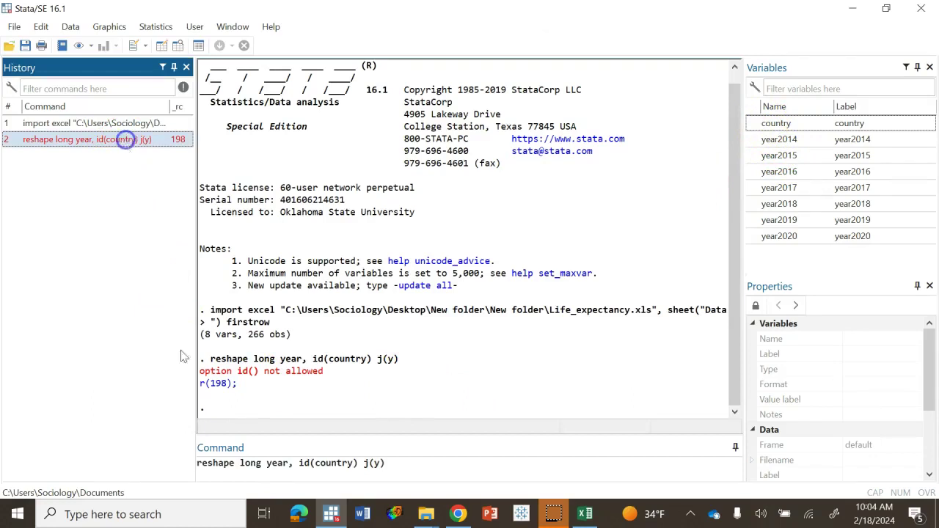
click(311, 463)
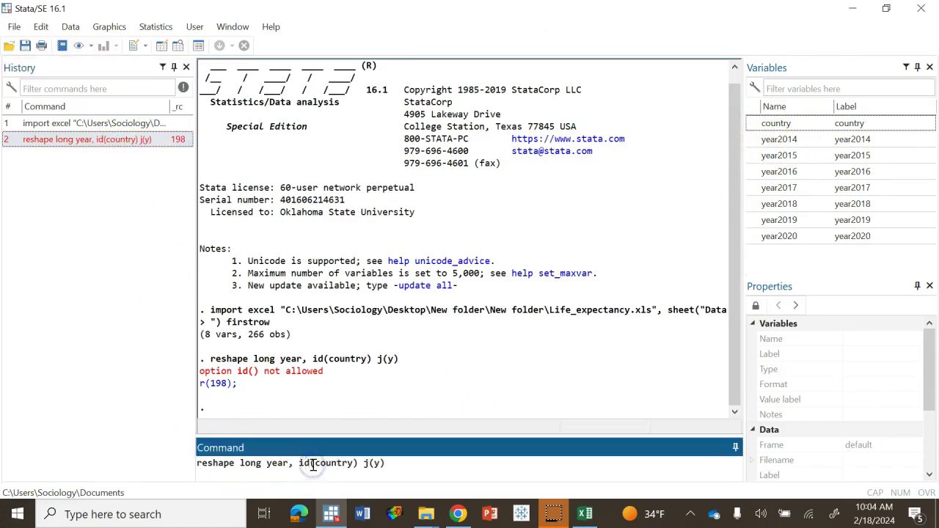
key(BackSpace)
key(Return)
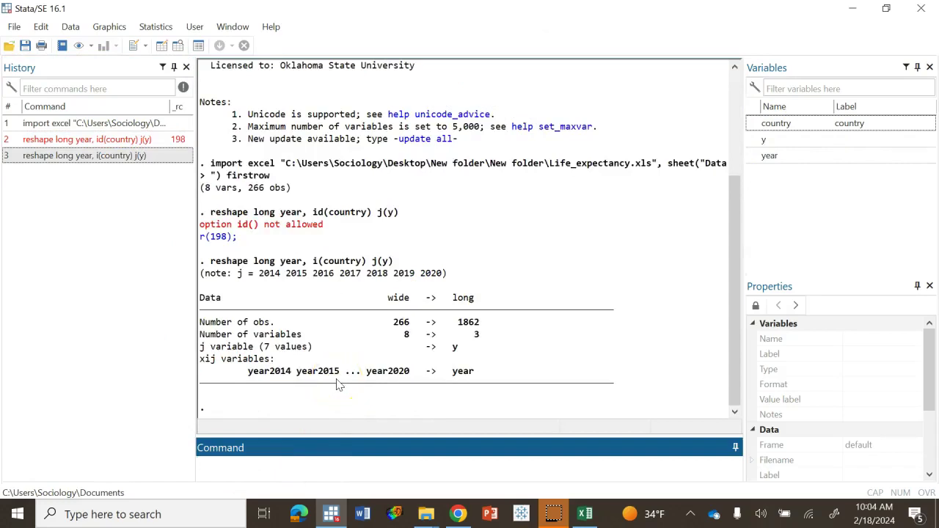
click(177, 47)
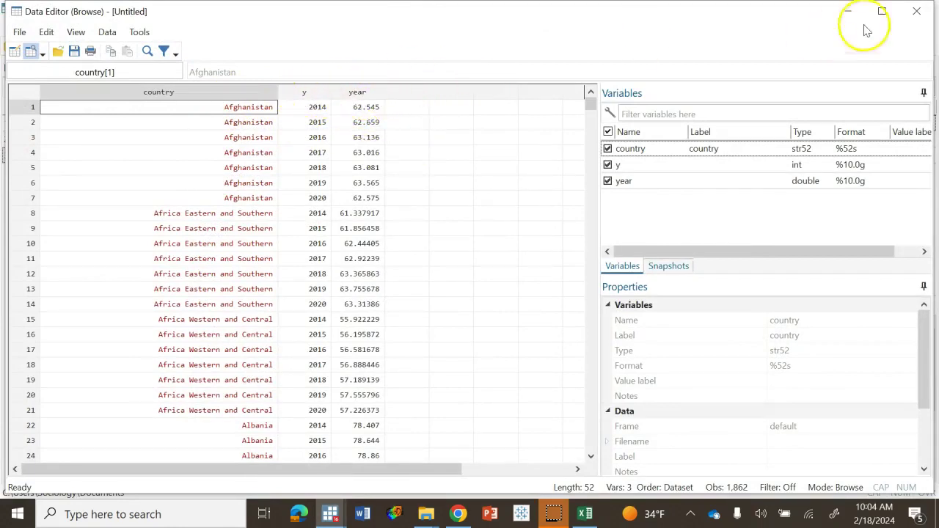
click(917, 11)
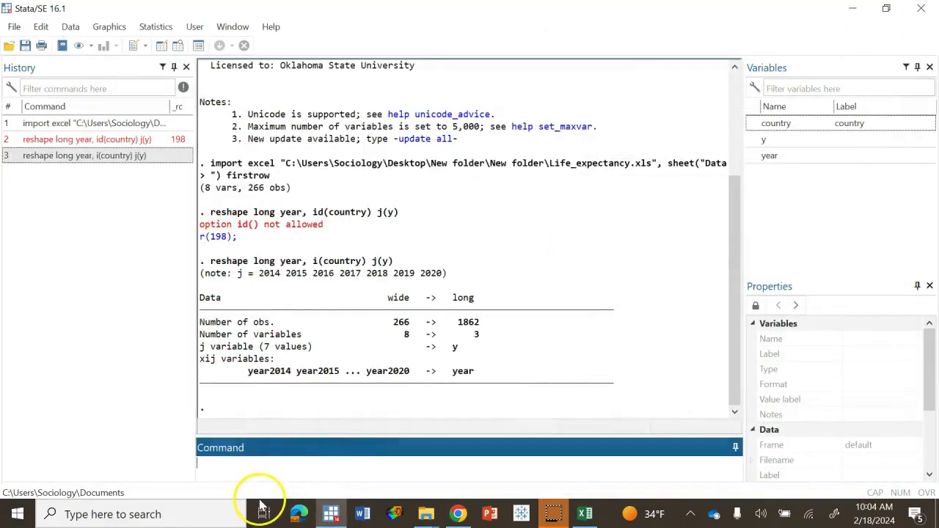
click(293, 479)
text(rename year)
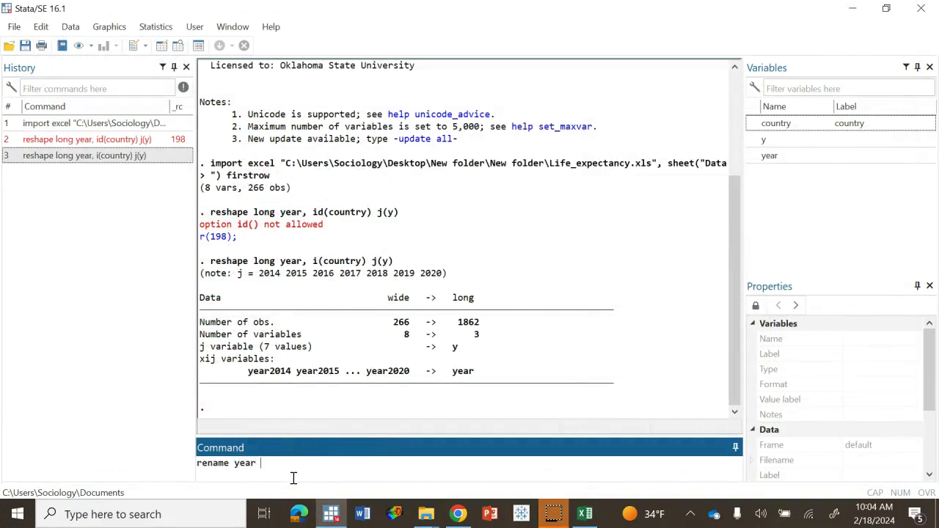
Rename variable year to lexpectancy and check the result in the data browser.
text(lex)
text(pec)
text(ta)
text(ncy)
click(382, 461)
key(Return)
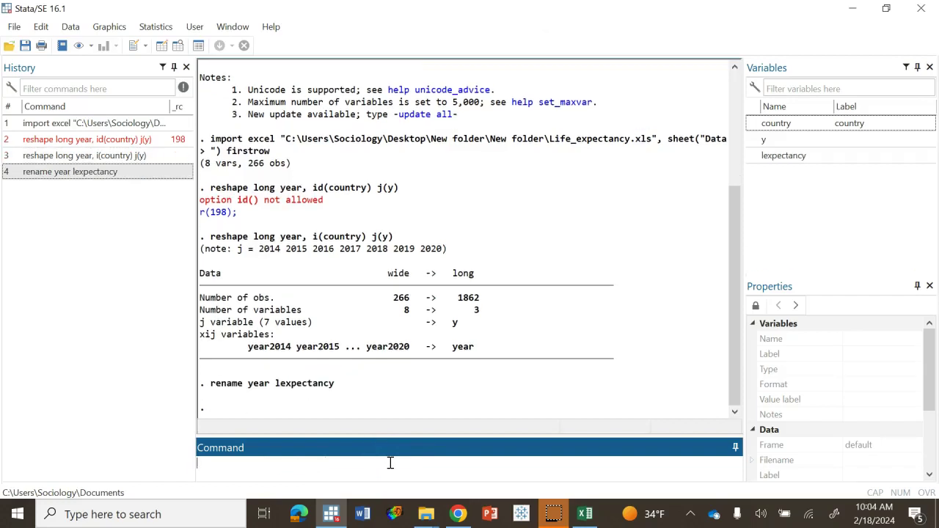
click(174, 46)
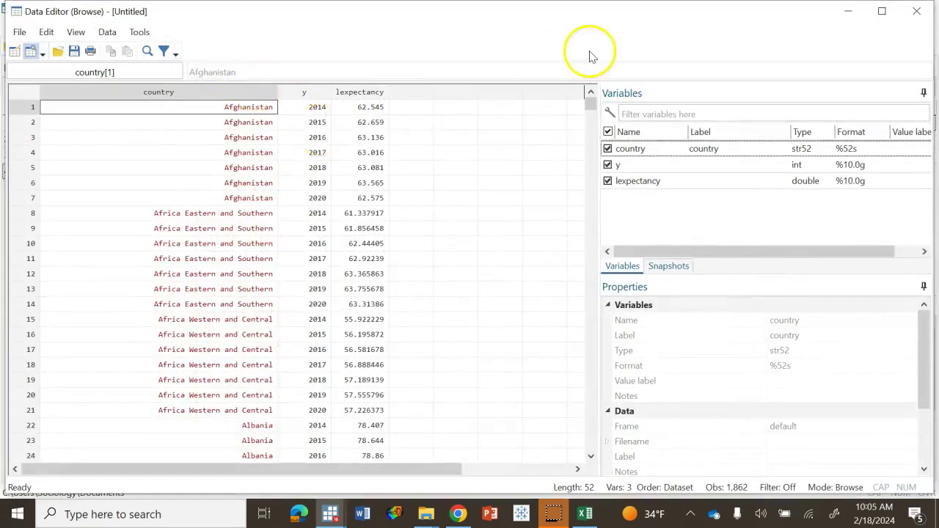
click(919, 13)
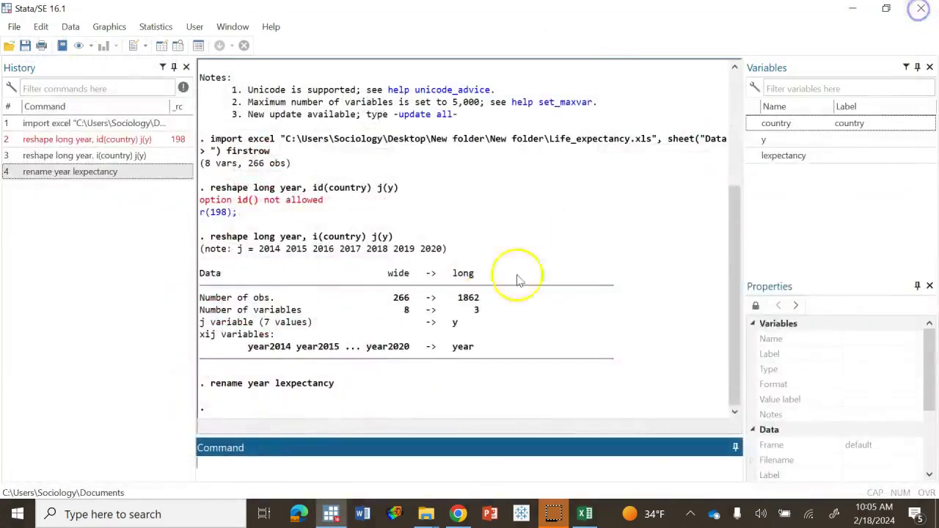
Rename variable y to year and browse the final dataset.
text(re)
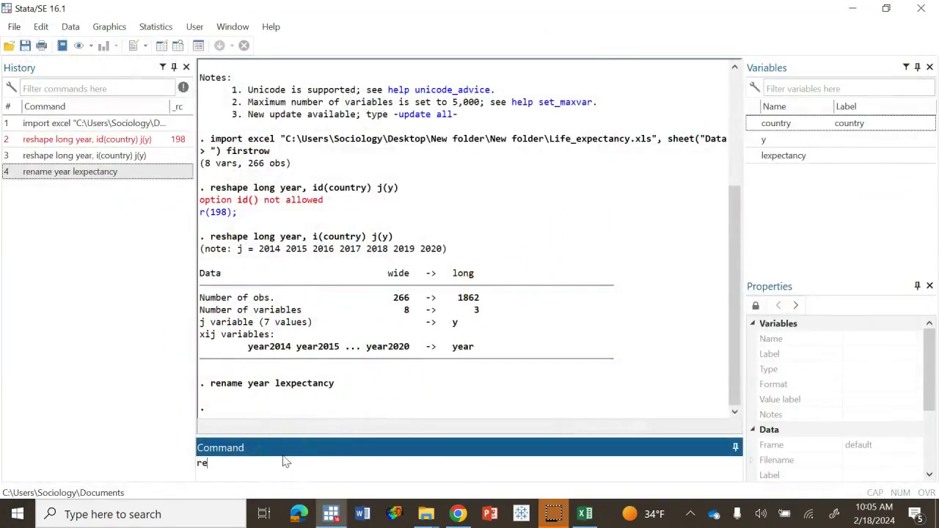
text(name y )
text(year)
key(Return)
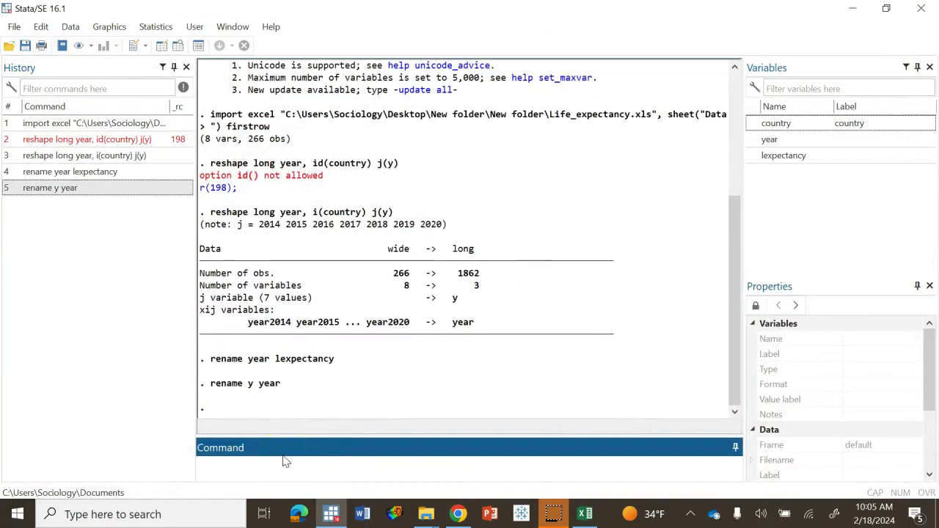
click(181, 45)
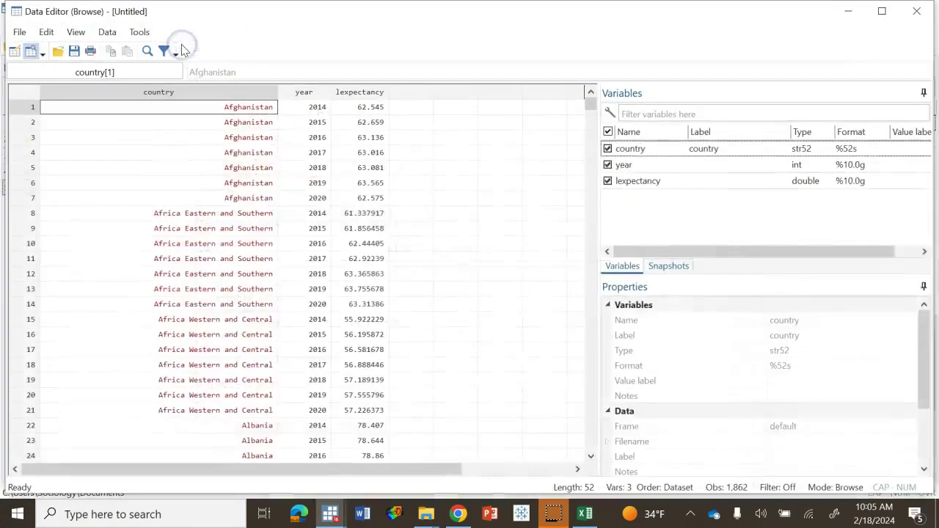